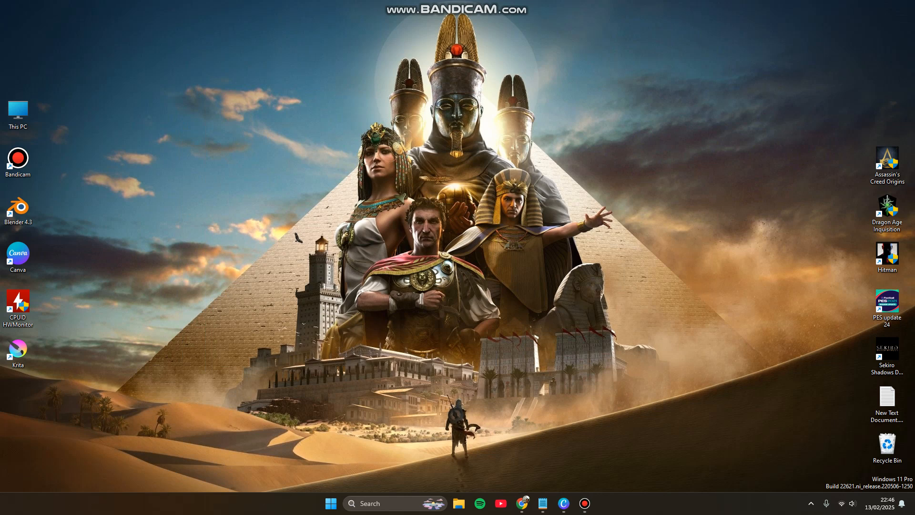
Step: Switch to Canva and search its template library for "valentine"
{"action": "left_click", "coordinate": [584, 503]}
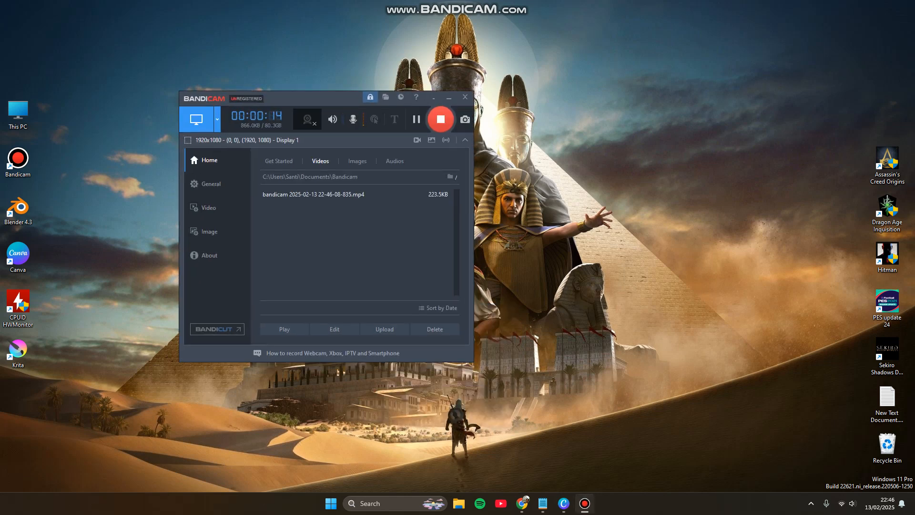
{"action": "left_click", "coordinate": [585, 503]}
{"action": "left_click", "coordinate": [563, 503]}
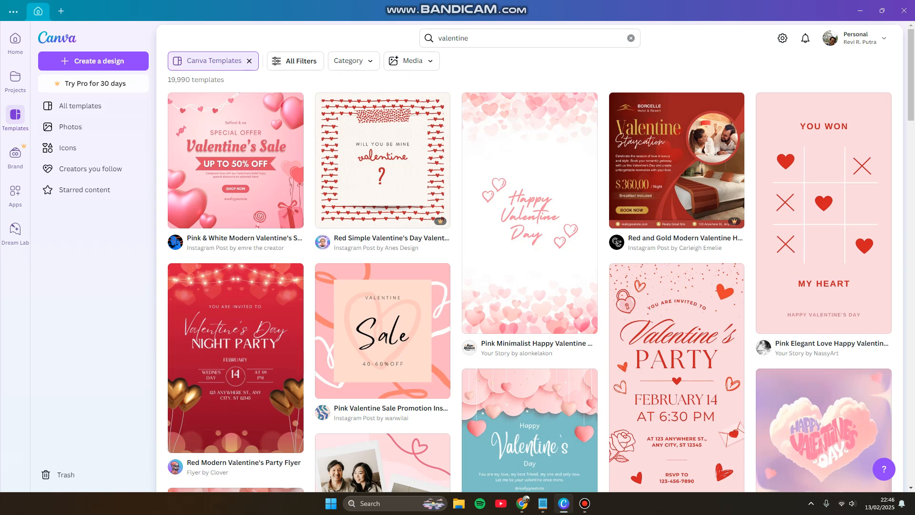
{"action": "left_click", "coordinate": [16, 117]}
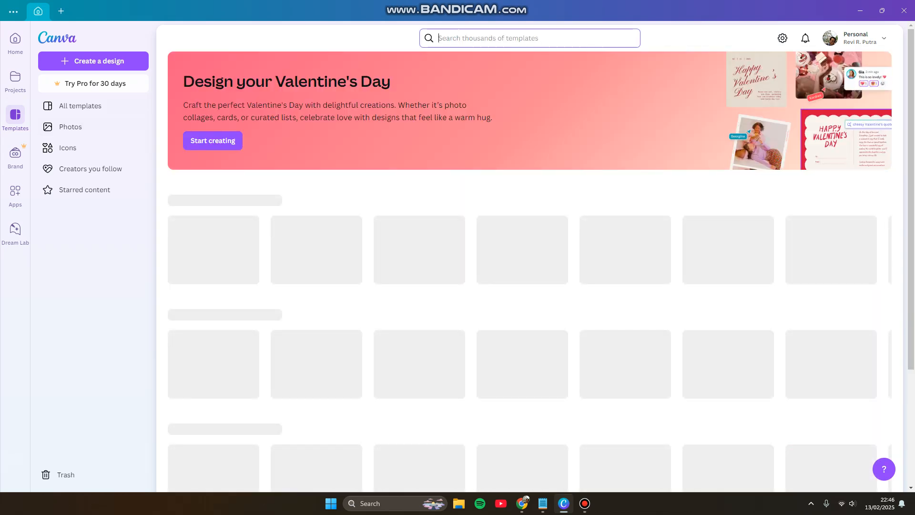
{"action": "left_click", "coordinate": [529, 38]}
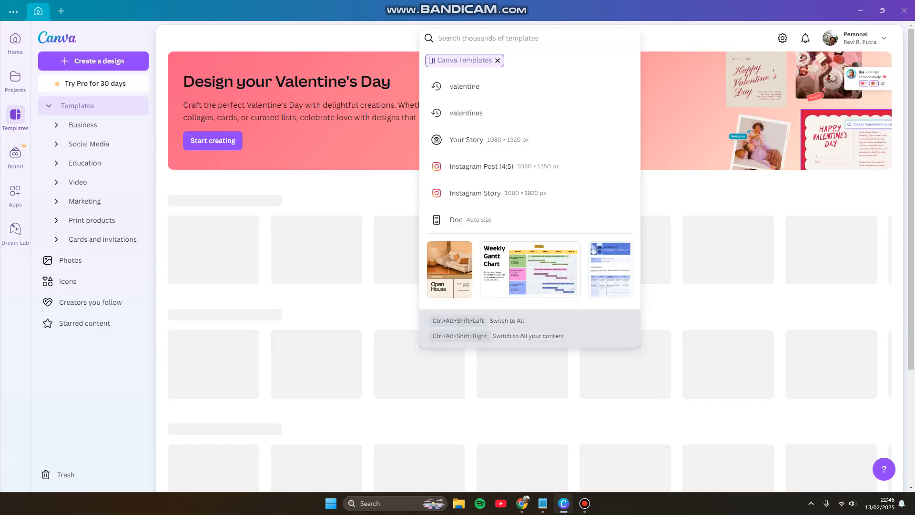
{"action": "left_click", "coordinate": [465, 86]}
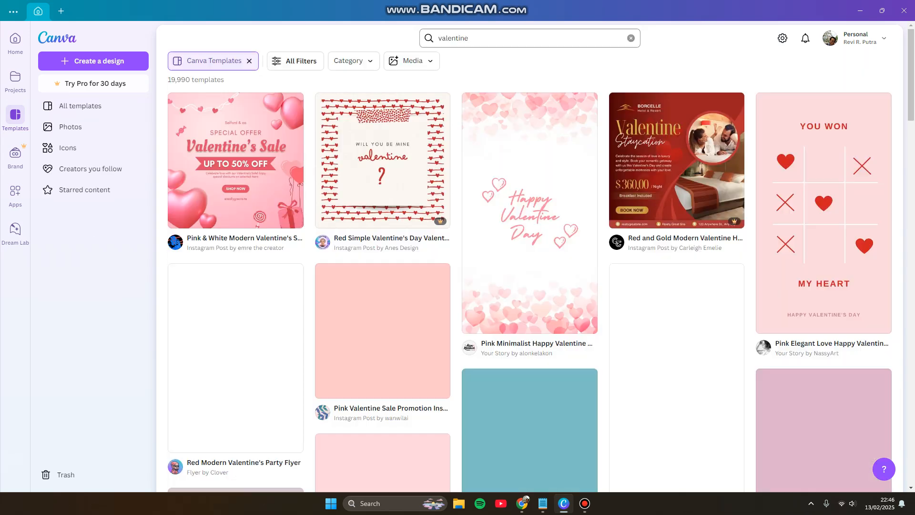
Step: Browse the valentine results and open the preview of the Pink & White Modern Valentine's Sale Instagram Post template
{"action": "scroll", "coordinate": [529, 271], "scroll_direction": "down", "scroll_amount": 5}
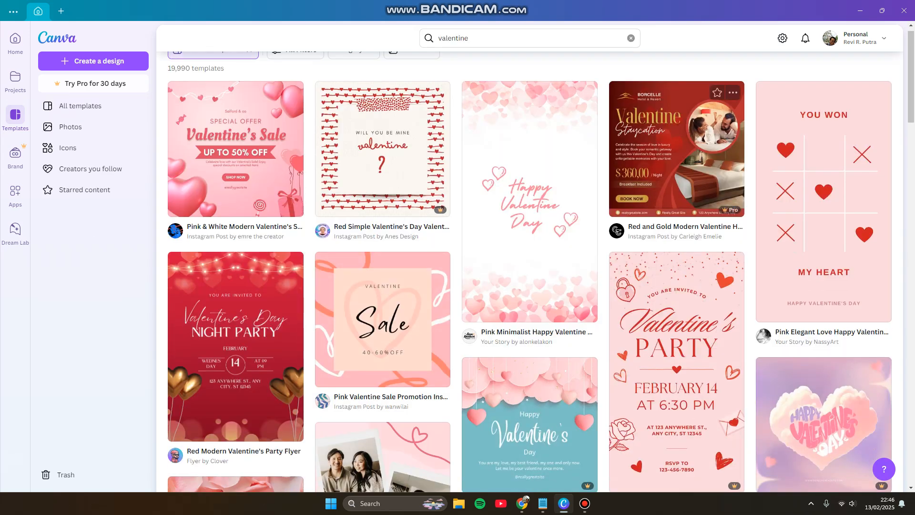
{"action": "scroll", "coordinate": [529, 272], "scroll_direction": "up", "scroll_amount": 5}
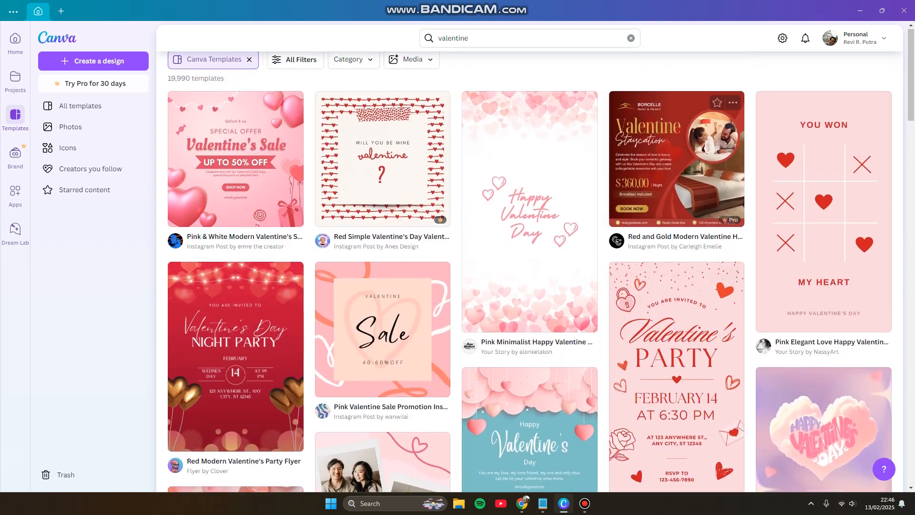
{"action": "scroll", "coordinate": [529, 272], "scroll_direction": "down", "scroll_amount": 10}
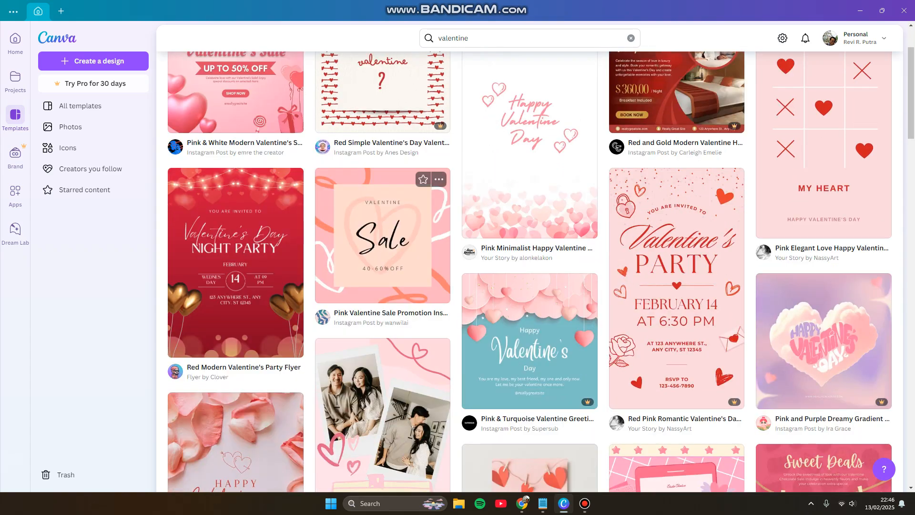
{"action": "scroll", "coordinate": [528, 271], "scroll_direction": "up", "scroll_amount": 4}
{"action": "scroll", "coordinate": [529, 272], "scroll_direction": "up", "scroll_amount": 6}
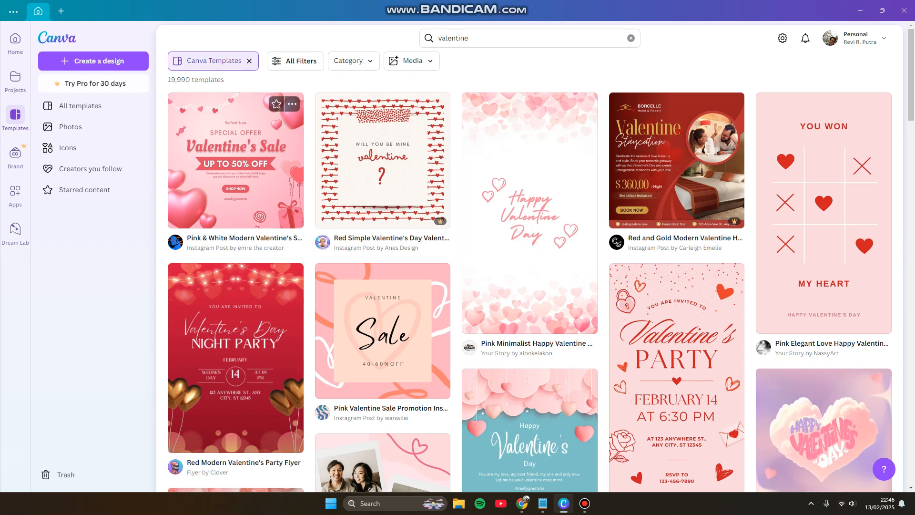
{"action": "left_click", "coordinate": [235, 160]}
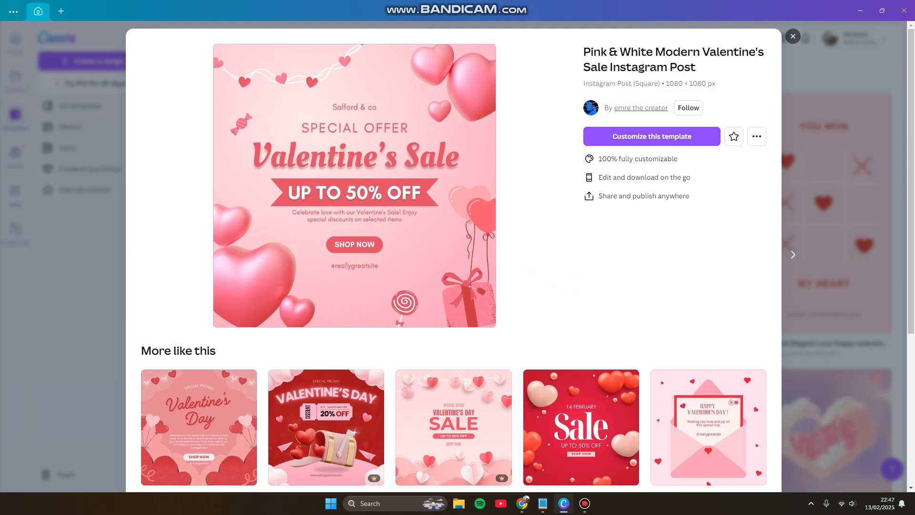
Step: Find the similar pink Valentine's Day Sale template with three gift boxes and open it for customizing
{"action": "scroll", "coordinate": [452, 258], "scroll_direction": "down", "scroll_amount": 3}
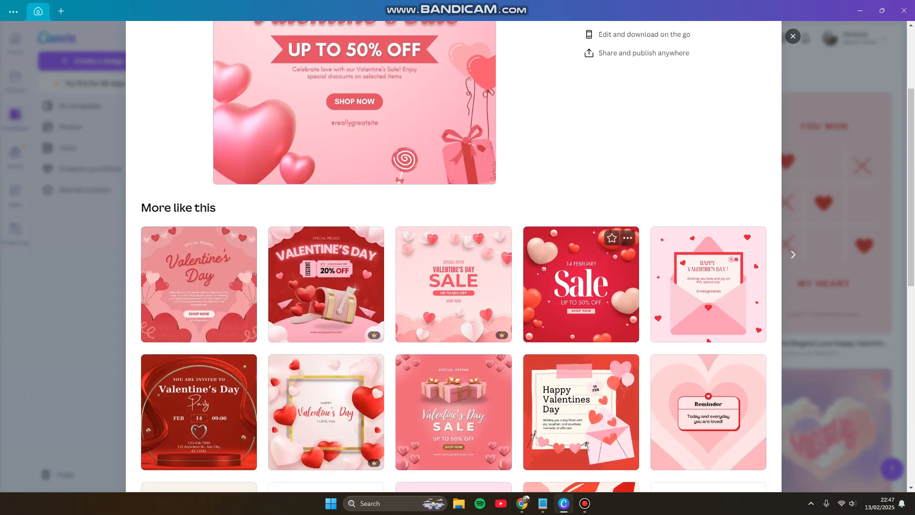
{"action": "scroll", "coordinate": [452, 257], "scroll_direction": "down", "scroll_amount": 6}
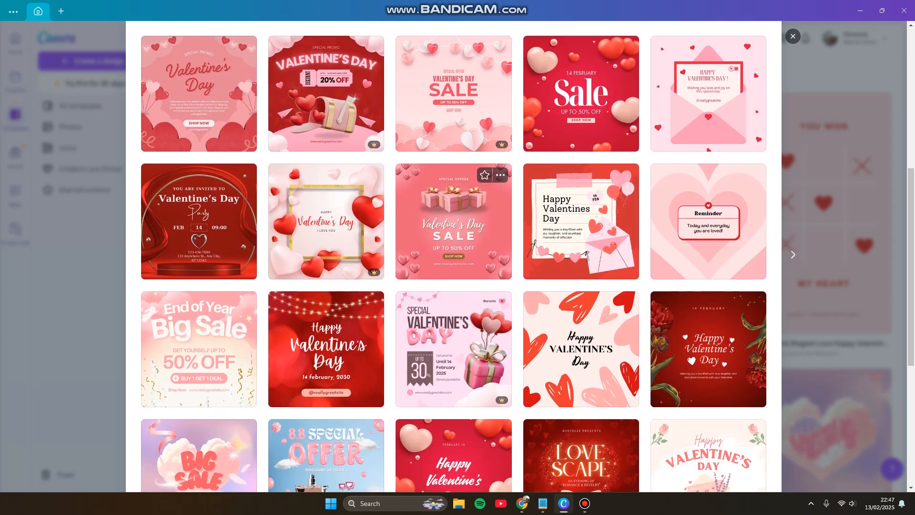
{"action": "scroll", "coordinate": [453, 214], "scroll_direction": "down", "scroll_amount": 3}
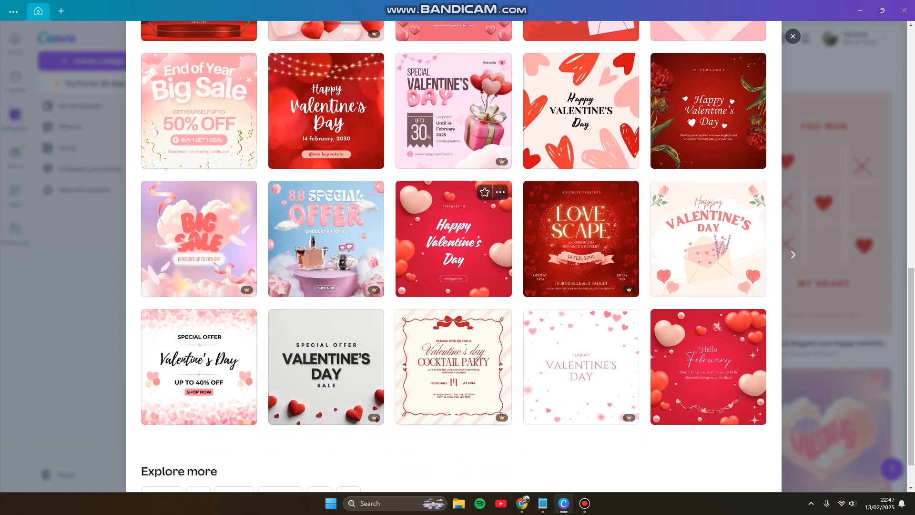
{"action": "scroll", "coordinate": [453, 257], "scroll_direction": "down", "scroll_amount": 2}
{"action": "scroll", "coordinate": [453, 257], "scroll_direction": "up", "scroll_amount": 2}
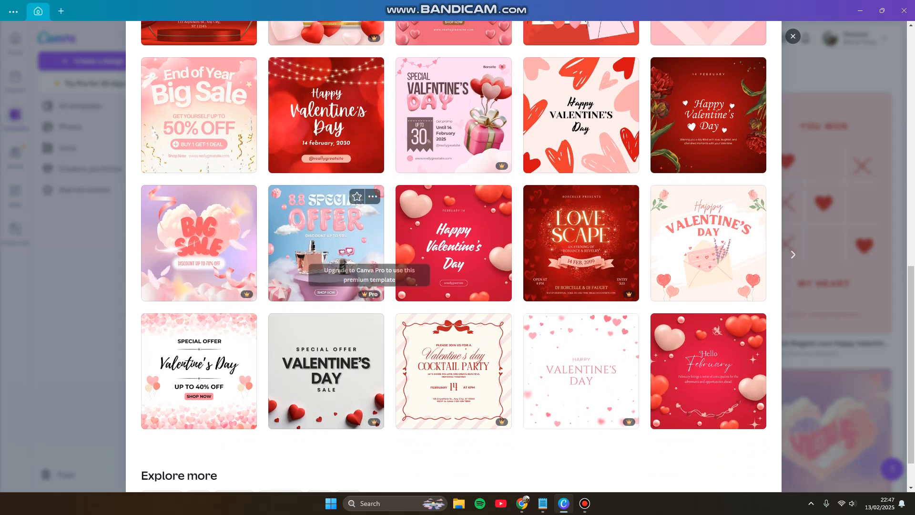
{"action": "scroll", "coordinate": [581, 304], "scroll_direction": "up", "scroll_amount": 4}
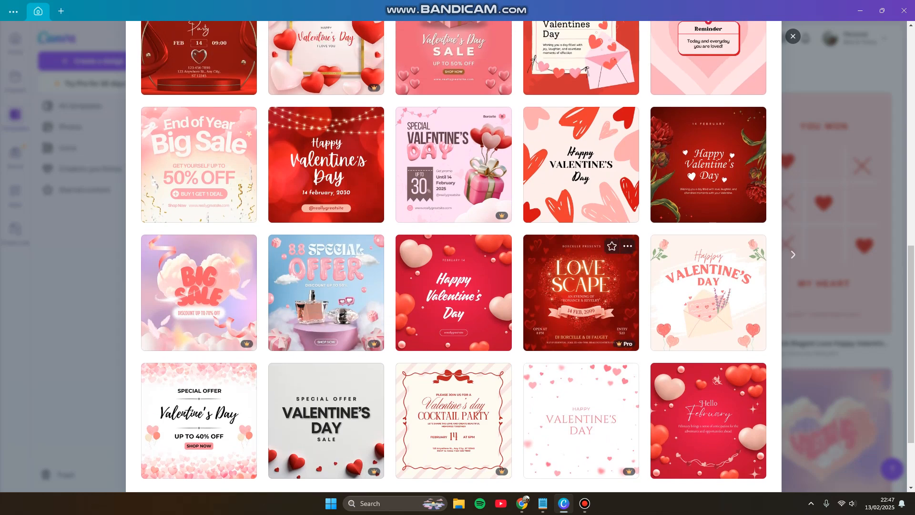
{"action": "scroll", "coordinate": [582, 305], "scroll_direction": "up", "scroll_amount": 1}
{"action": "scroll", "coordinate": [452, 362], "scroll_direction": "up", "scroll_amount": 1}
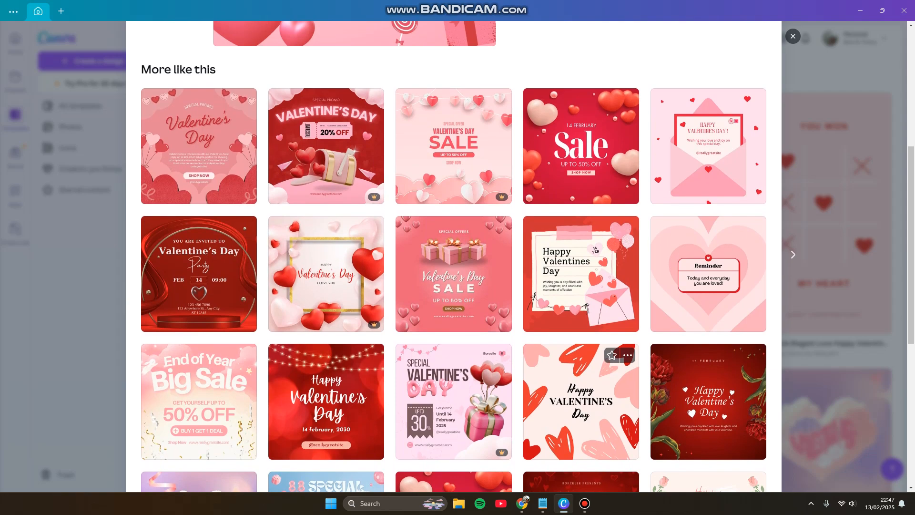
{"action": "scroll", "coordinate": [452, 362], "scroll_direction": "up", "scroll_amount": 2}
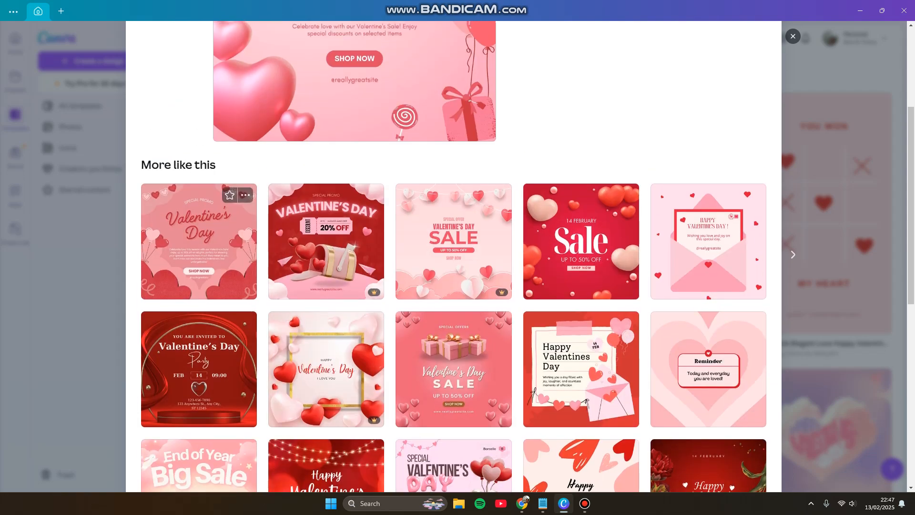
{"action": "scroll", "coordinate": [453, 362], "scroll_direction": "up", "scroll_amount": 1}
{"action": "scroll", "coordinate": [199, 274], "scroll_direction": "down", "scroll_amount": 3}
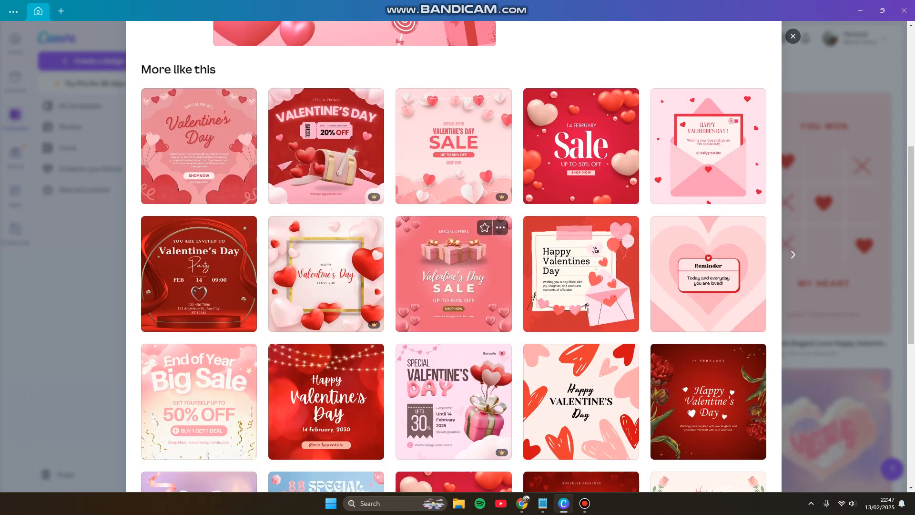
{"action": "left_click", "coordinate": [453, 277]}
{"action": "left_click", "coordinate": [652, 132]}
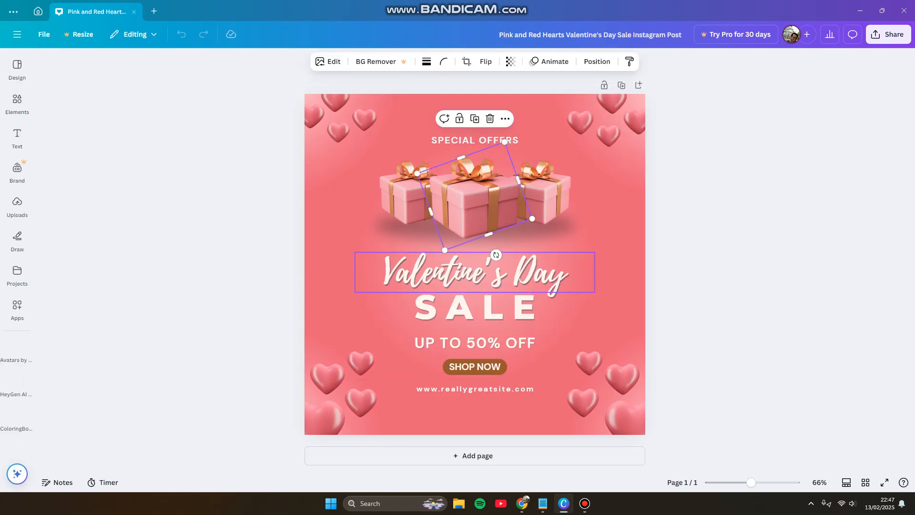
Step: Select the entire "Valentine's Day" heading text and show the available text styles
{"action": "left_click", "coordinate": [481, 274]}
{"action": "double_click", "coordinate": [476, 274]}
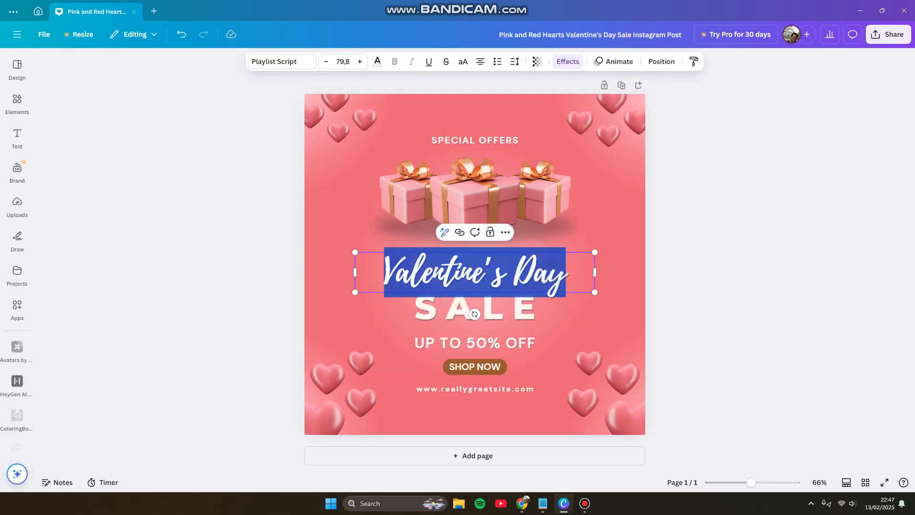
{"action": "double_click", "coordinate": [476, 274]}
{"action": "left_click", "coordinate": [18, 138]}
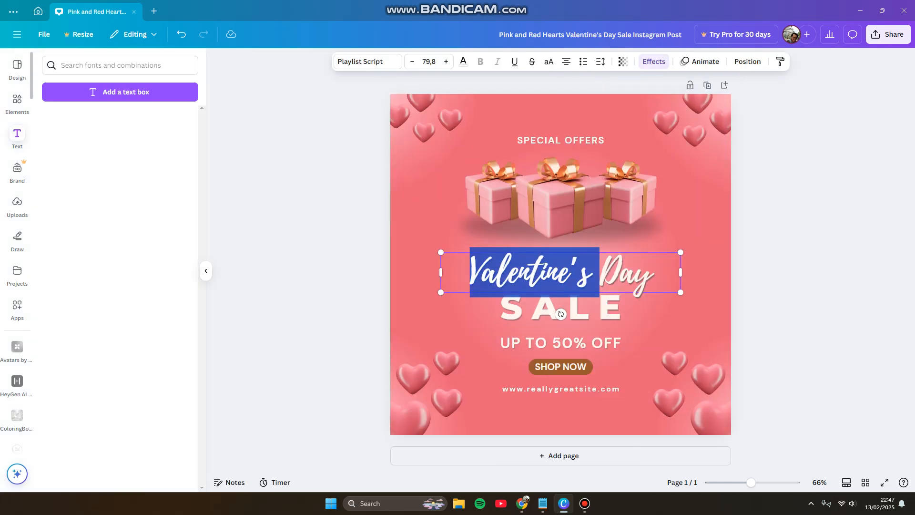
{"action": "left_click", "coordinate": [569, 273]}
{"action": "left_click_drag", "start_coordinate": [651, 274], "coordinate": [470, 274]}
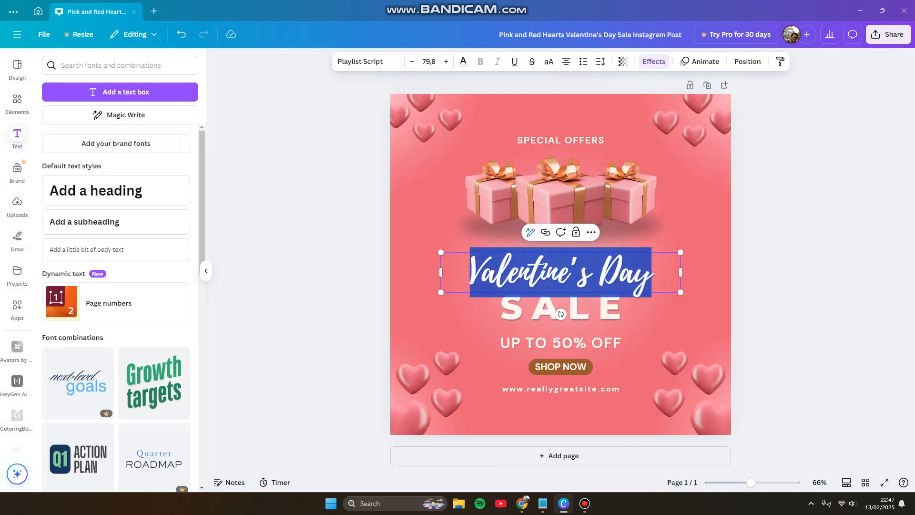
Step: Try adding the "Time to Thrive" font combination to the page and look through the other combinations
{"action": "scroll", "coordinate": [117, 310], "scroll_direction": "down", "scroll_amount": 9}
{"action": "scroll", "coordinate": [152, 247], "scroll_direction": "down", "scroll_amount": 5}
{"action": "left_click", "coordinate": [154, 248]}
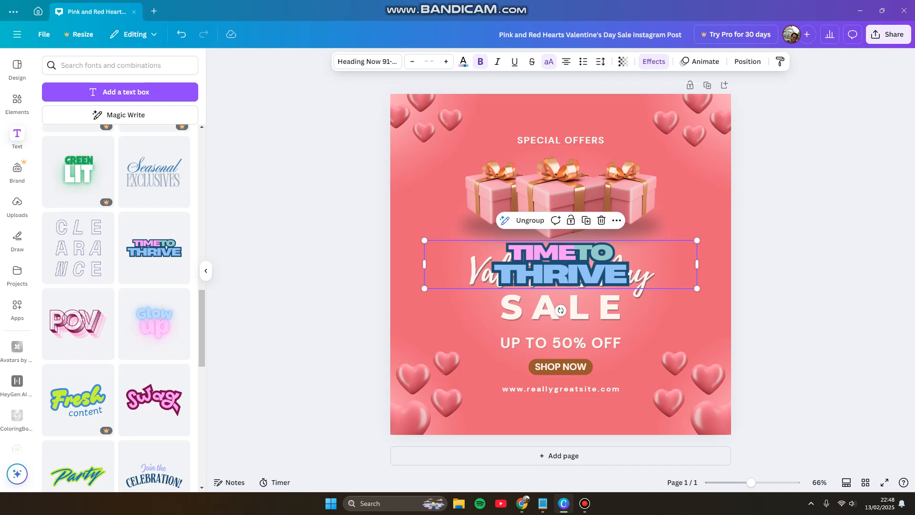
{"action": "left_click", "coordinate": [561, 274]}
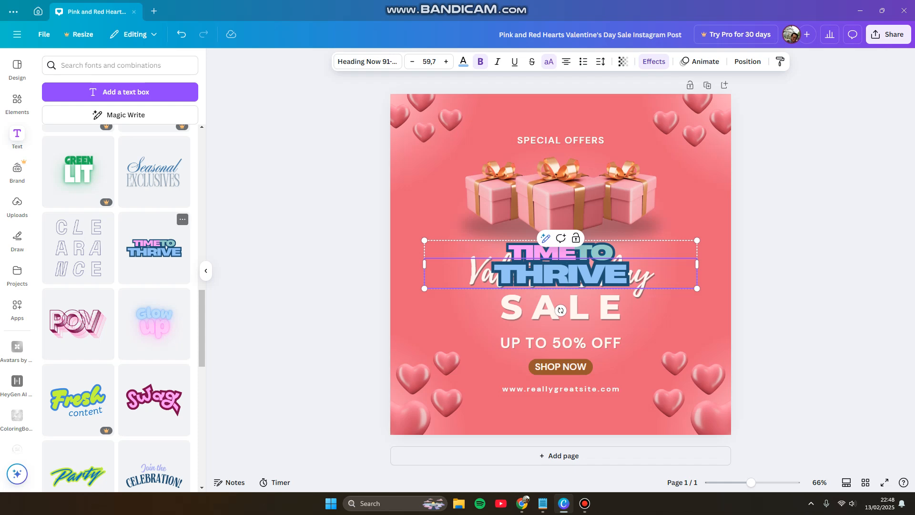
{"action": "scroll", "coordinate": [155, 252], "scroll_direction": "down", "scroll_amount": 3}
{"action": "scroll", "coordinate": [148, 267], "scroll_direction": "up", "scroll_amount": 19}
{"action": "scroll", "coordinate": [119, 309], "scroll_direction": "down", "scroll_amount": 6}
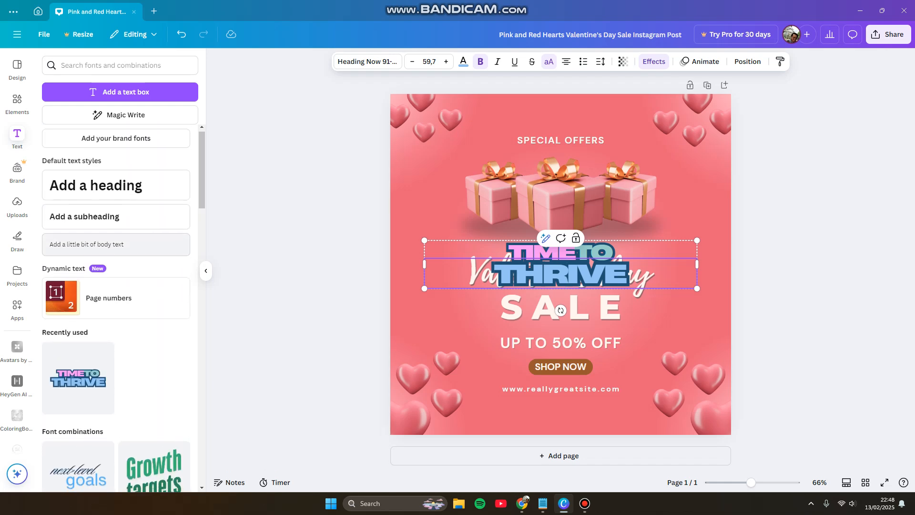
{"action": "scroll", "coordinate": [119, 309], "scroll_direction": "up", "scroll_amount": 3}
{"action": "scroll", "coordinate": [119, 310], "scroll_direction": "down", "scroll_amount": 8}
{"action": "scroll", "coordinate": [119, 309], "scroll_direction": "down", "scroll_amount": 8}
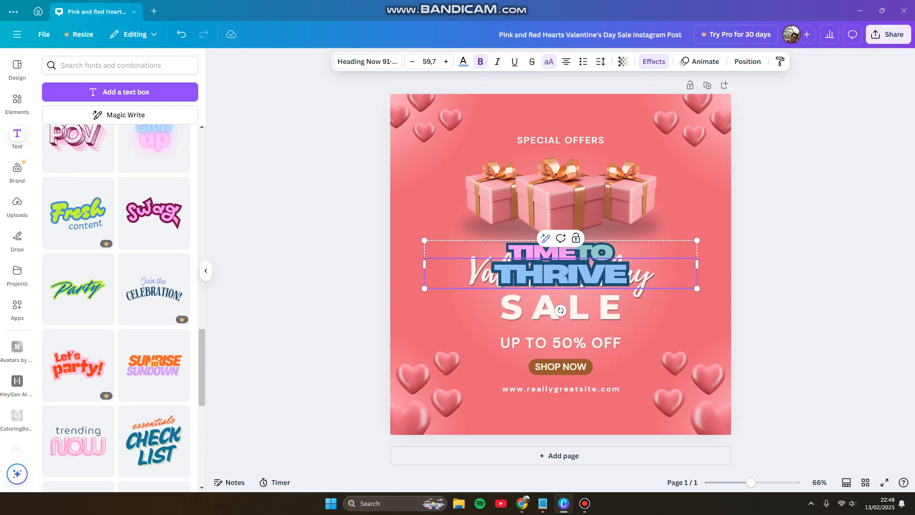
Step: Delete both text lines of the added "Time to Thrive" combination from the page
{"action": "key", "text": "Delete"}
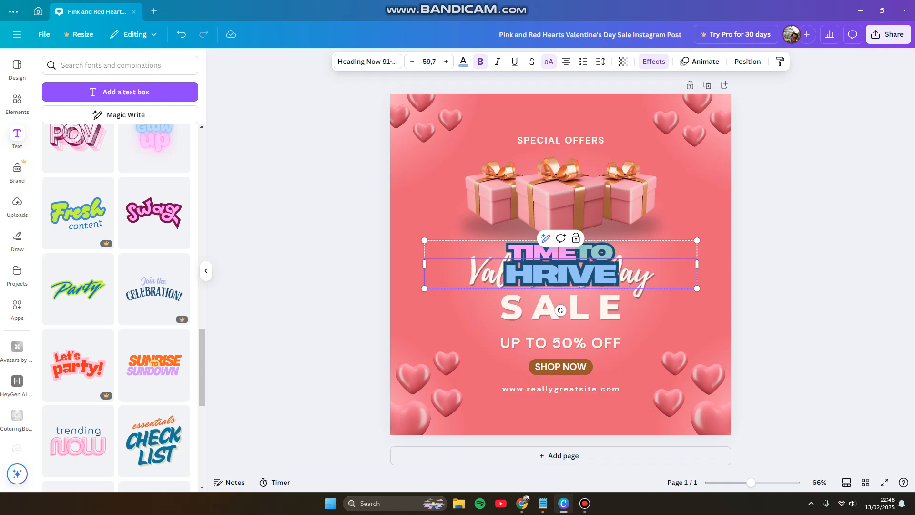
{"action": "left_click", "coordinate": [579, 307]}
{"action": "left_click", "coordinate": [564, 252]}
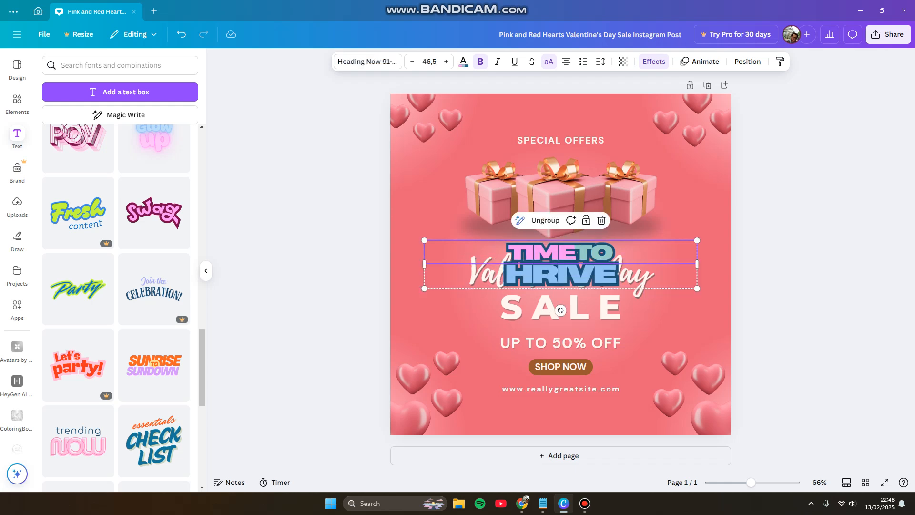
{"action": "key", "text": "Delete"}
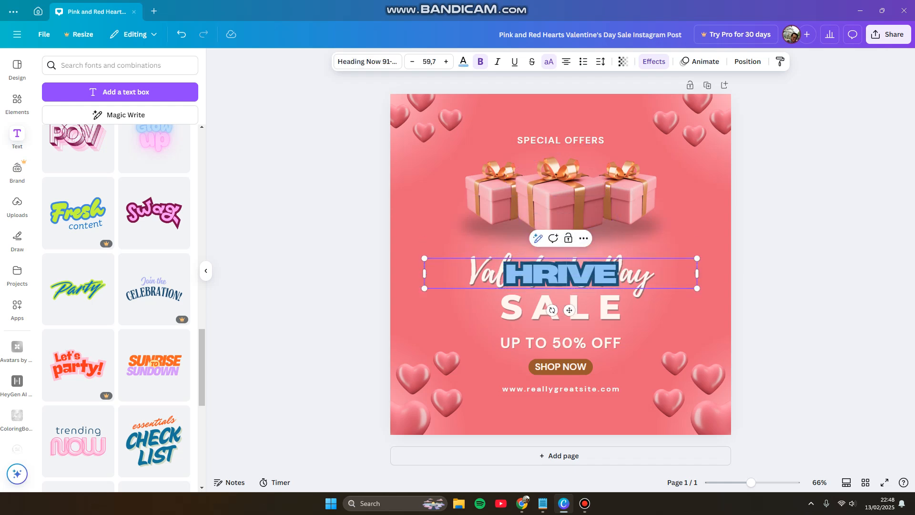
{"action": "double_click", "coordinate": [567, 274]}
{"action": "left_click", "coordinate": [629, 221]}
{"action": "left_click", "coordinate": [609, 273]}
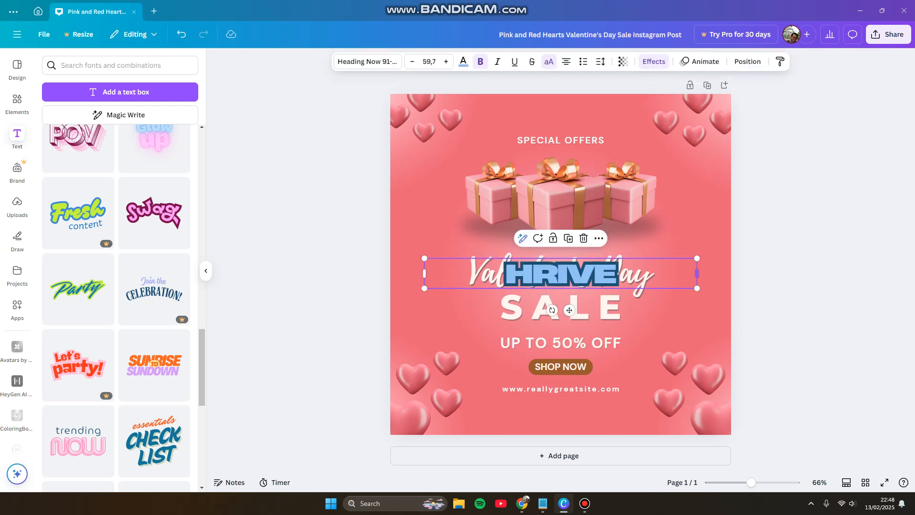
{"action": "key", "text": "Delete"}
Step: Select the "Valentine's Day" heading text and examine the additional options available for it
{"action": "double_click", "coordinate": [561, 273]}
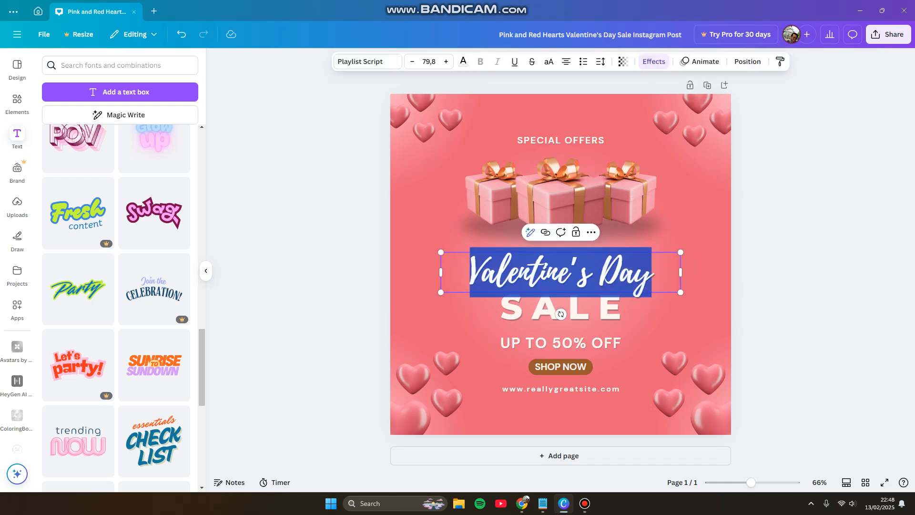
{"action": "left_click", "coordinate": [591, 232]}
{"action": "scroll", "coordinate": [633, 266], "scroll_direction": "down", "scroll_amount": 1}
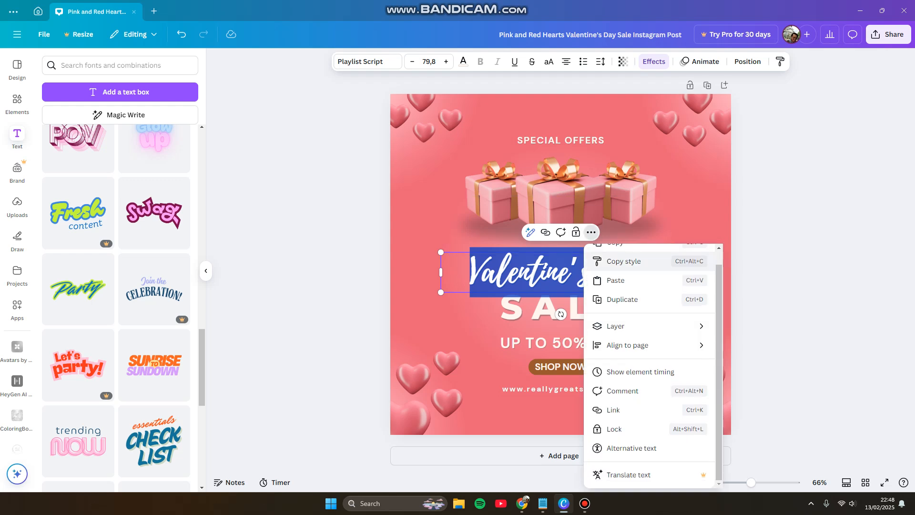
{"action": "scroll", "coordinate": [634, 286], "scroll_direction": "up", "scroll_amount": 1}
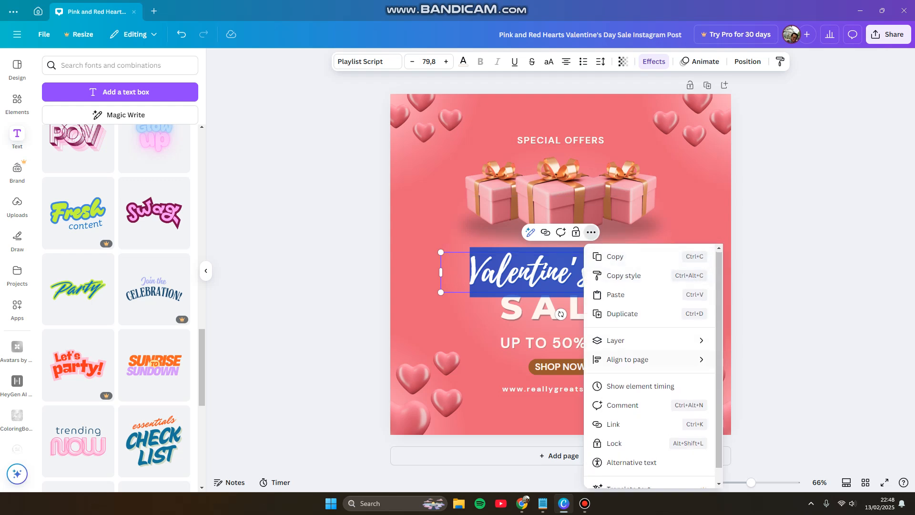
{"action": "scroll", "coordinate": [634, 343], "scroll_direction": "down", "scroll_amount": 1}
{"action": "mouse_move", "coordinate": [627, 345]}
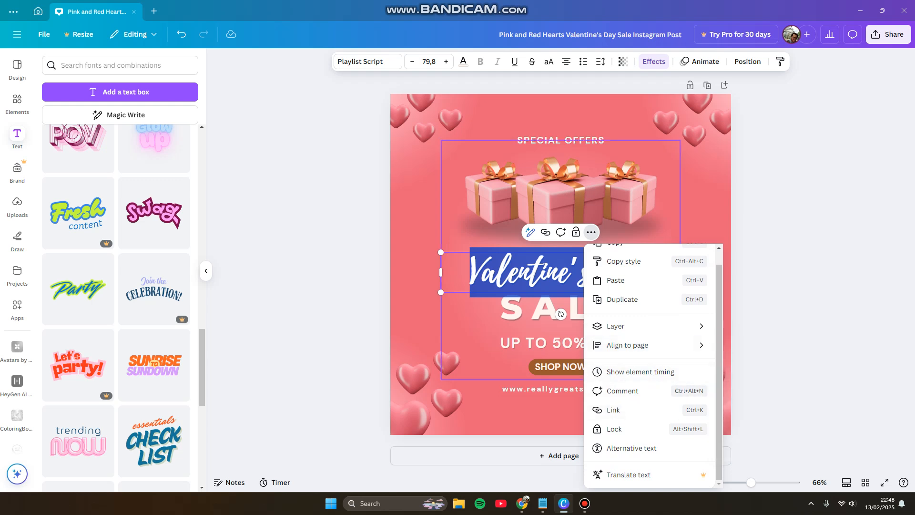
Step: Leave the "Valentine's Day" heading and select the "UP TO 50% OFF" line and the website address line in turn
{"action": "left_click", "coordinate": [472, 339]}
{"action": "left_click", "coordinate": [548, 343]}
{"action": "left_click", "coordinate": [548, 343]}
{"action": "left_click", "coordinate": [562, 343]}
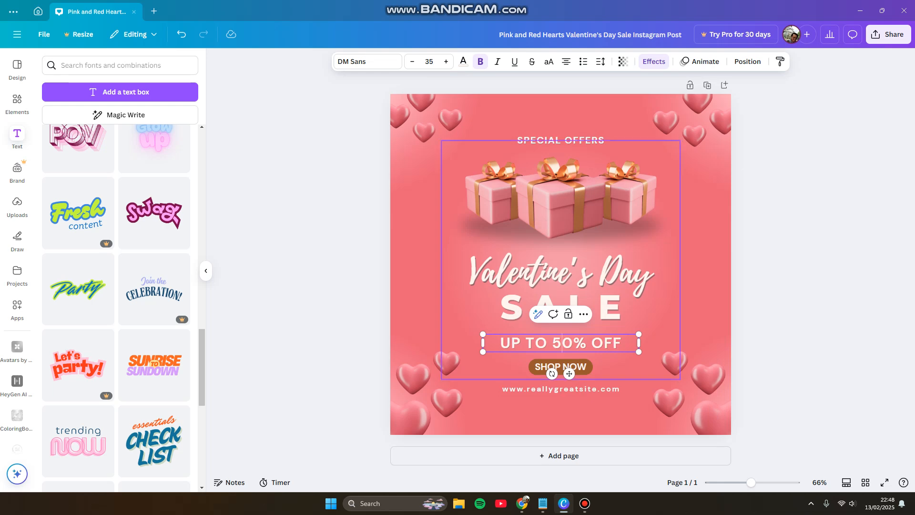
{"action": "left_click", "coordinate": [469, 340]}
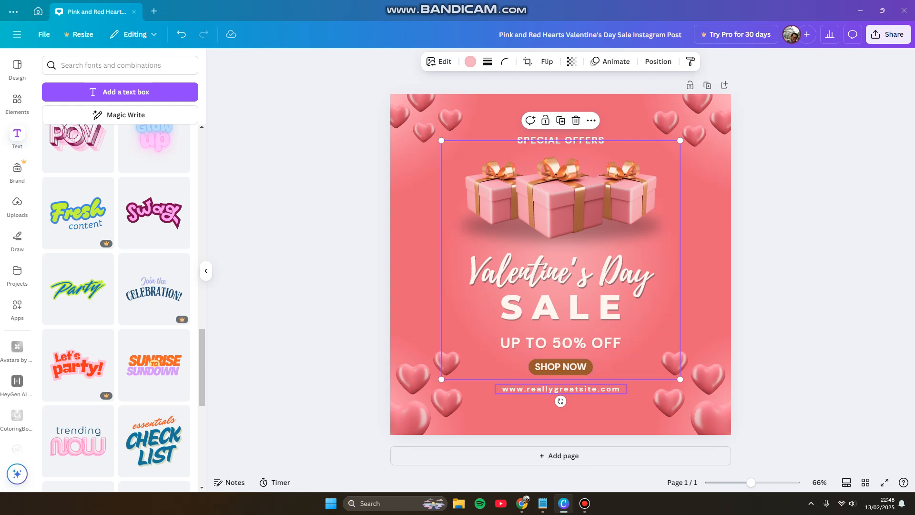
{"action": "left_click", "coordinate": [561, 389]}
Step: Try new positions for the hearts in the lower-left corner and shift the larger one slightly toward the page edge
{"action": "left_click", "coordinate": [413, 379]}
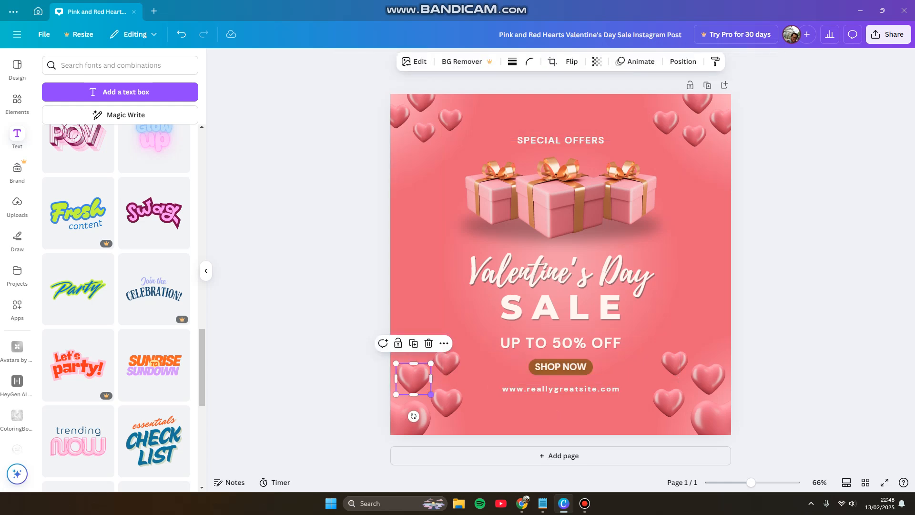
{"action": "left_click_drag", "start_coordinate": [413, 378], "coordinate": [416, 311]}
{"action": "left_click_drag", "start_coordinate": [447, 363], "coordinate": [420, 371]}
{"action": "left_click_drag", "start_coordinate": [416, 311], "coordinate": [417, 349]}
{"action": "left_click_drag", "start_coordinate": [462, 366], "coordinate": [407, 379]}
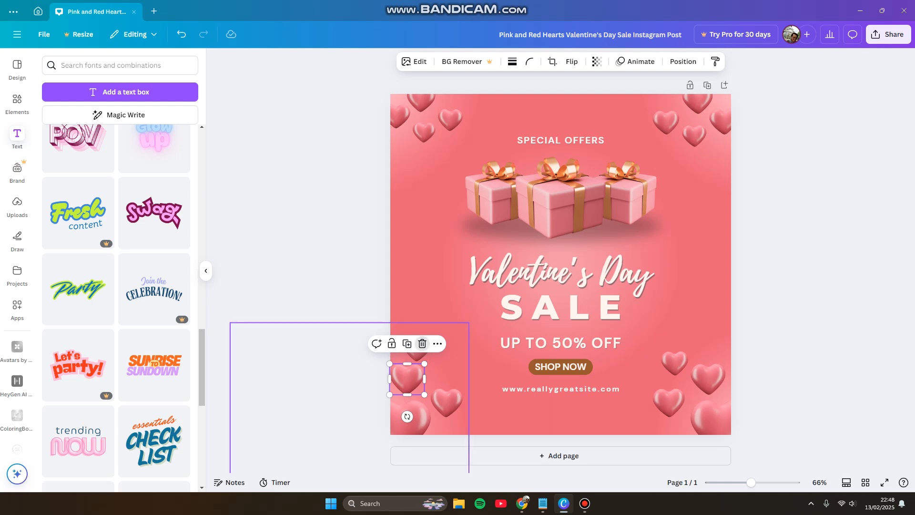
Step: Place the small upper heart from each lower corner group on either side of the word "SALE"
{"action": "left_click", "coordinate": [441, 305]}
{"action": "left_click_drag", "start_coordinate": [417, 348], "coordinate": [481, 307]}
{"action": "left_click_drag", "start_coordinate": [674, 363], "coordinate": [644, 311]}
{"action": "left_click", "coordinate": [667, 341]}
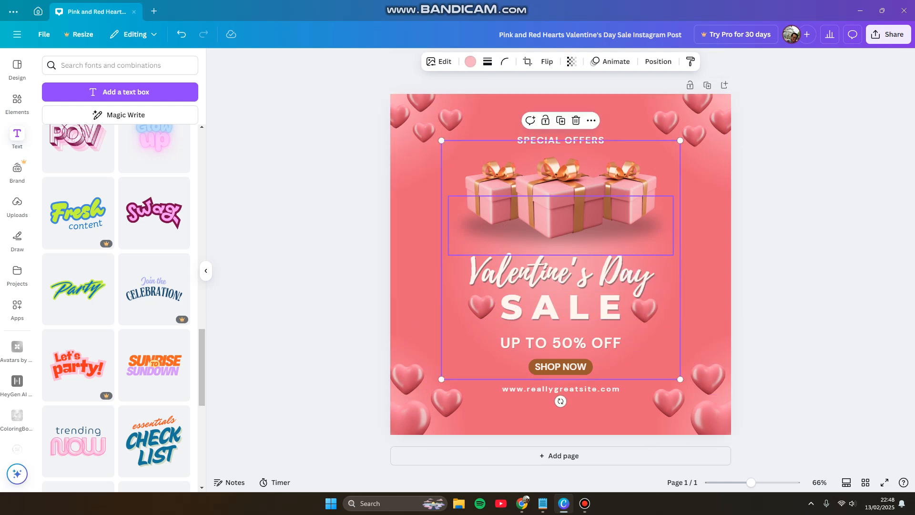
Step: Try replacing the page background with the middle gift box image, and undo the replacement
{"action": "left_click", "coordinate": [567, 207]}
{"action": "right_click", "coordinate": [578, 205]}
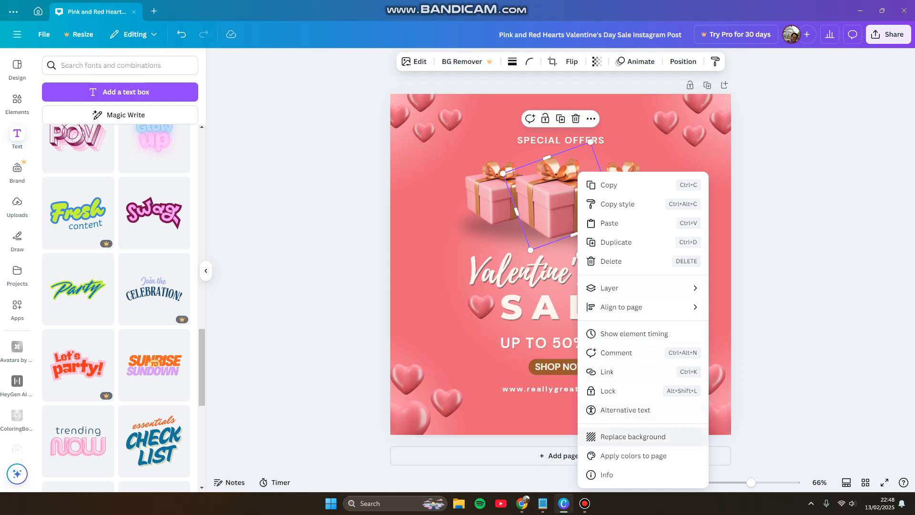
{"action": "left_click", "coordinate": [633, 436]}
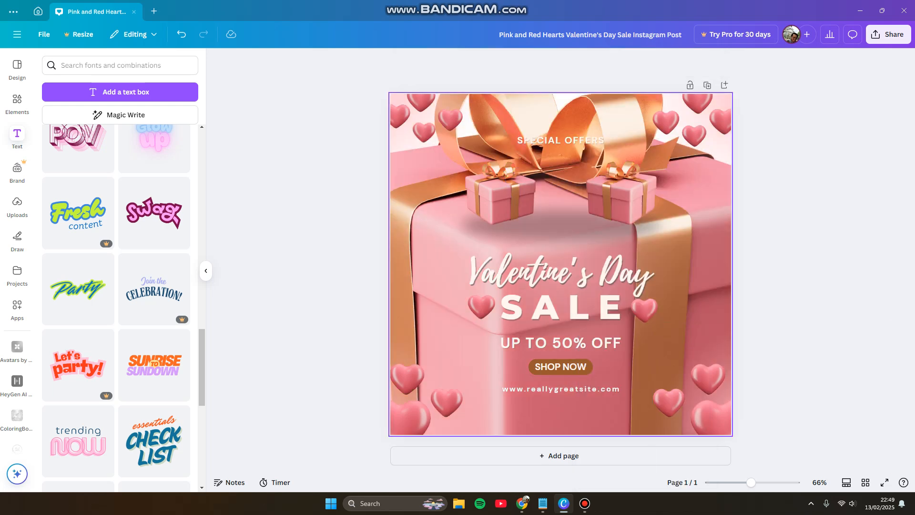
{"action": "key", "text": "ctrl+z"}
Step: Lock the page background and check the options available for the middle gift box
{"action": "left_click", "coordinate": [610, 172]}
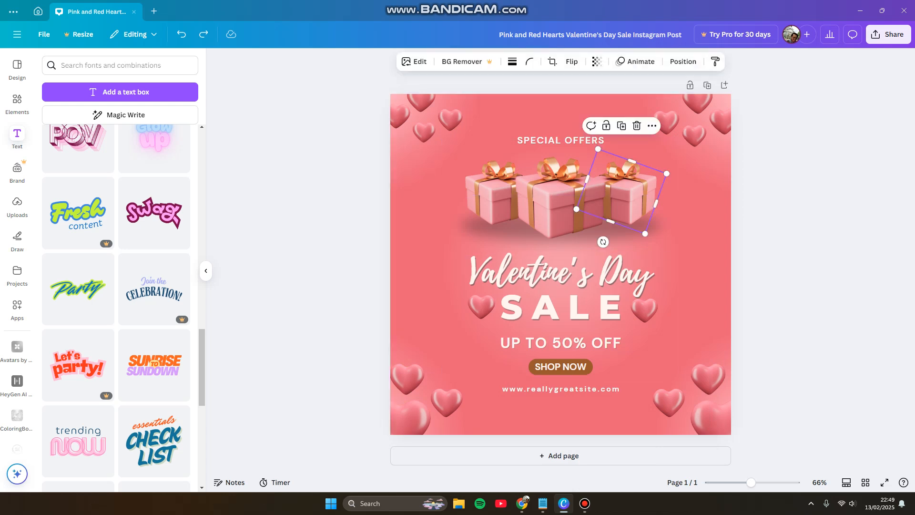
{"action": "right_click", "coordinate": [610, 172]}
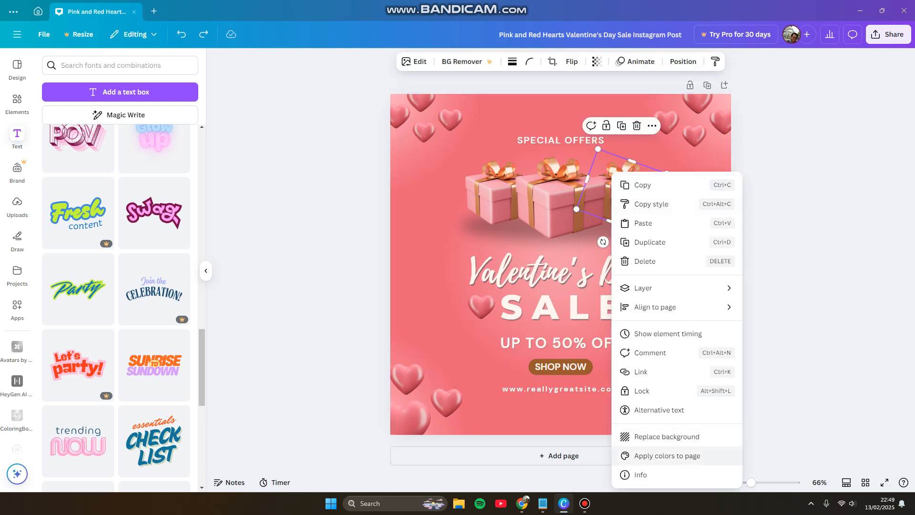
{"action": "right_click", "coordinate": [421, 200]}
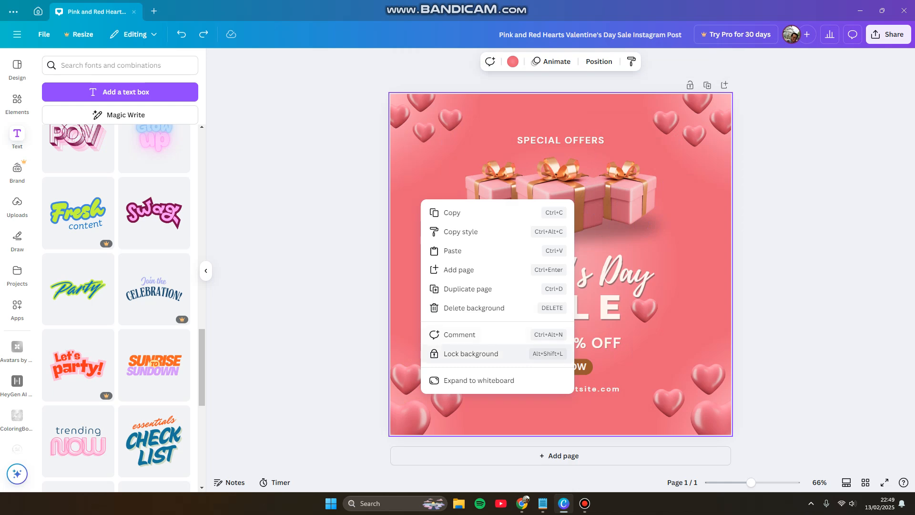
{"action": "left_click", "coordinate": [500, 354]}
{"action": "right_click", "coordinate": [567, 203]}
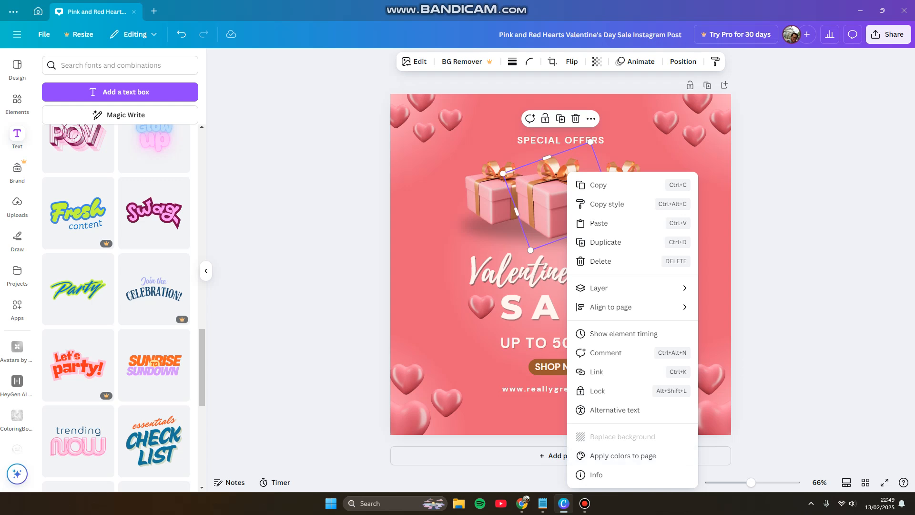
Step: Unlock the page background and select the middle gift box
{"action": "right_click", "coordinate": [404, 227]}
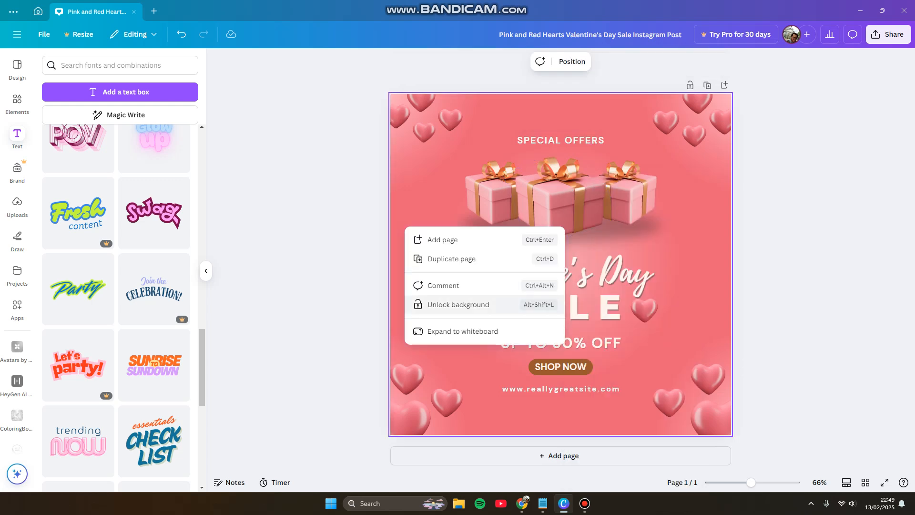
{"action": "left_click", "coordinate": [480, 305]}
{"action": "left_click", "coordinate": [549, 210]}
Step: Examine the alternative text settings of the "SALE" text and close them without entering anything
{"action": "left_click", "coordinate": [527, 304]}
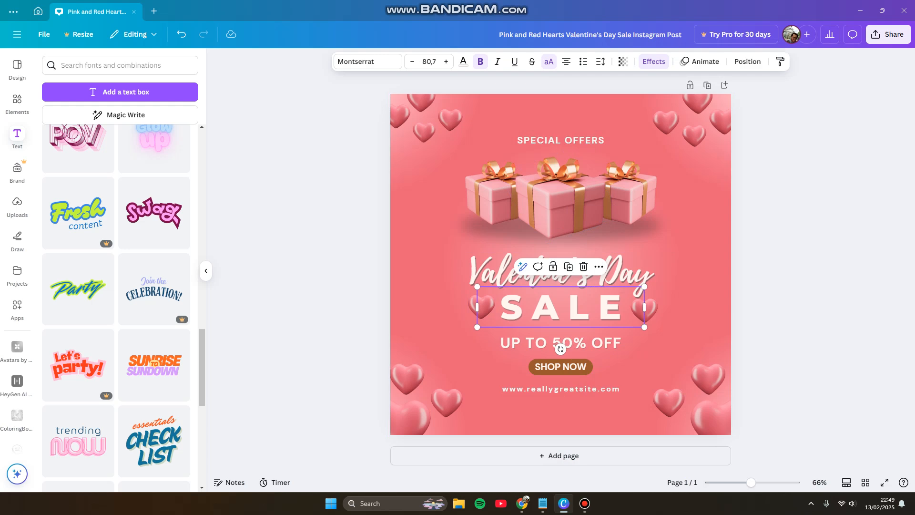
{"action": "right_click", "coordinate": [527, 304]}
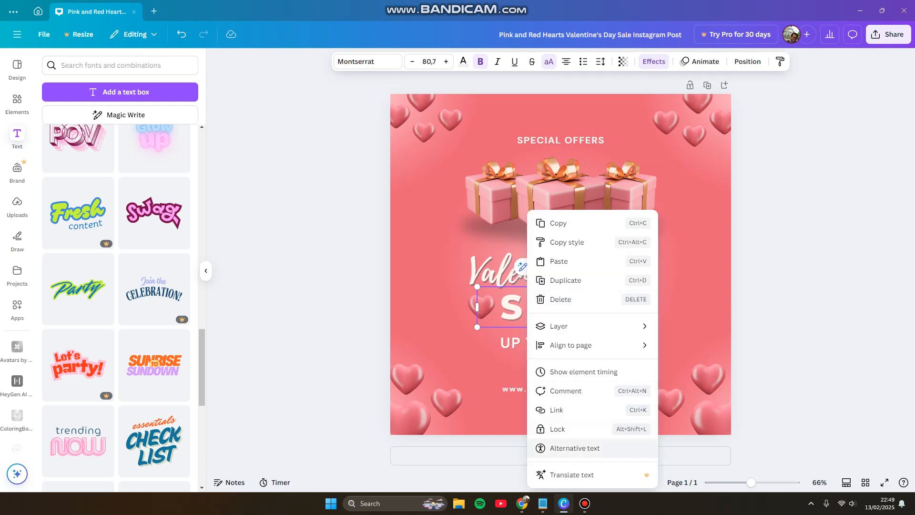
{"action": "left_click", "coordinate": [574, 448]}
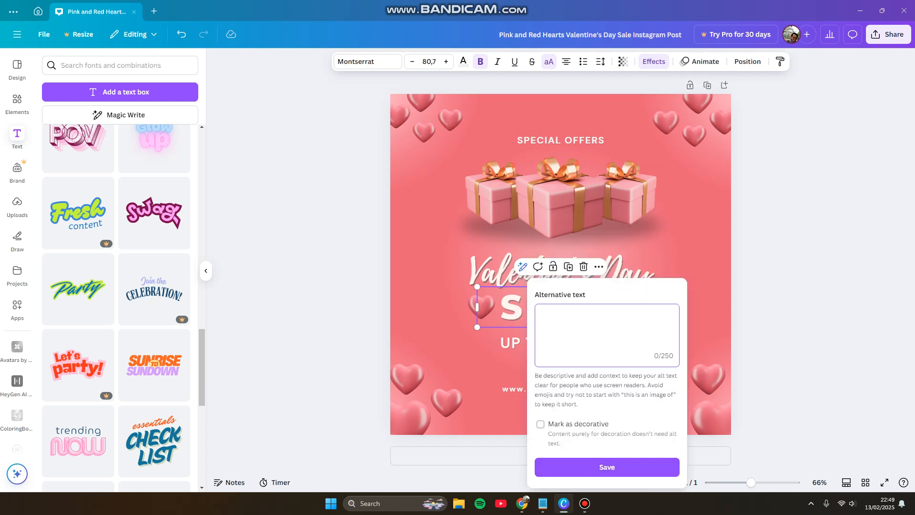
{"action": "left_click", "coordinate": [441, 374]}
Step: Examine the options available for the middle gift box
{"action": "left_click", "coordinate": [557, 205]}
{"action": "right_click", "coordinate": [583, 174]}
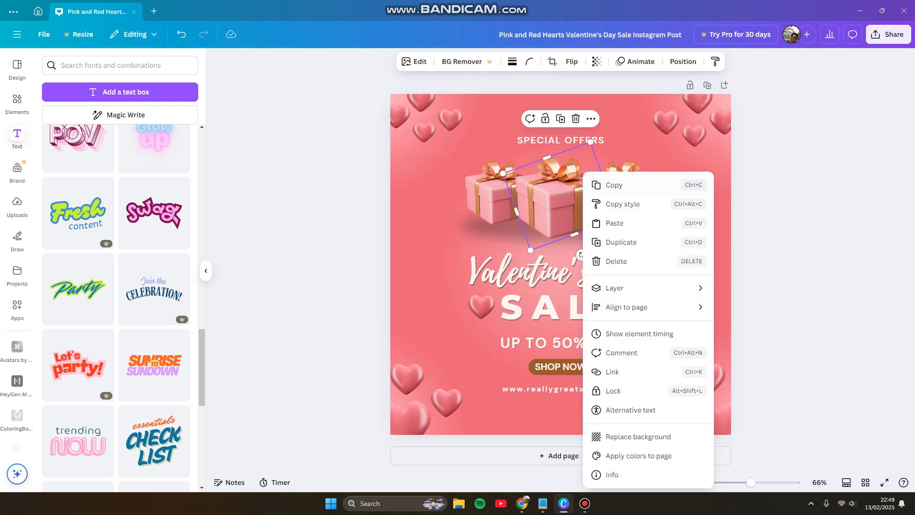
{"action": "key", "text": "Escape"}
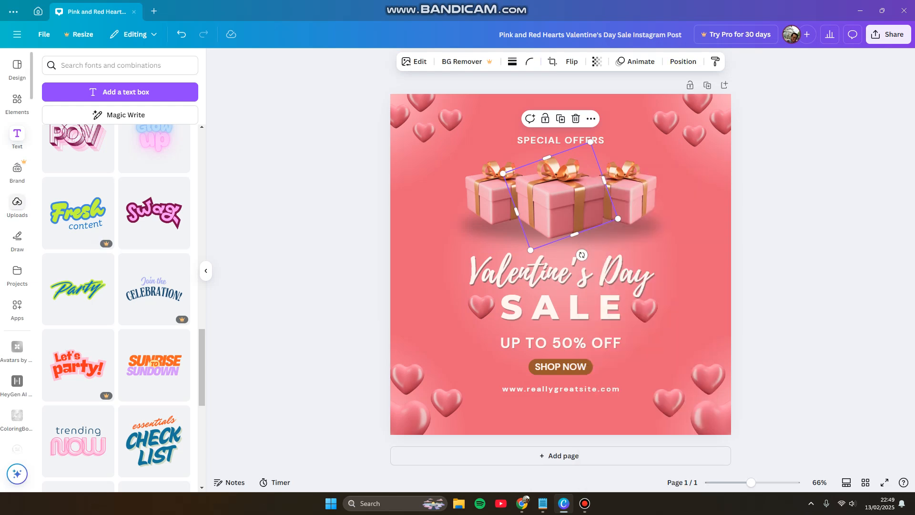
Step: Try replacing the middle gift box with the polka-dot sneaker photo from the uploads, and undo the changes
{"action": "left_click", "coordinate": [18, 204]}
{"action": "left_click_drag", "start_coordinate": [87, 287], "coordinate": [334, 241]}
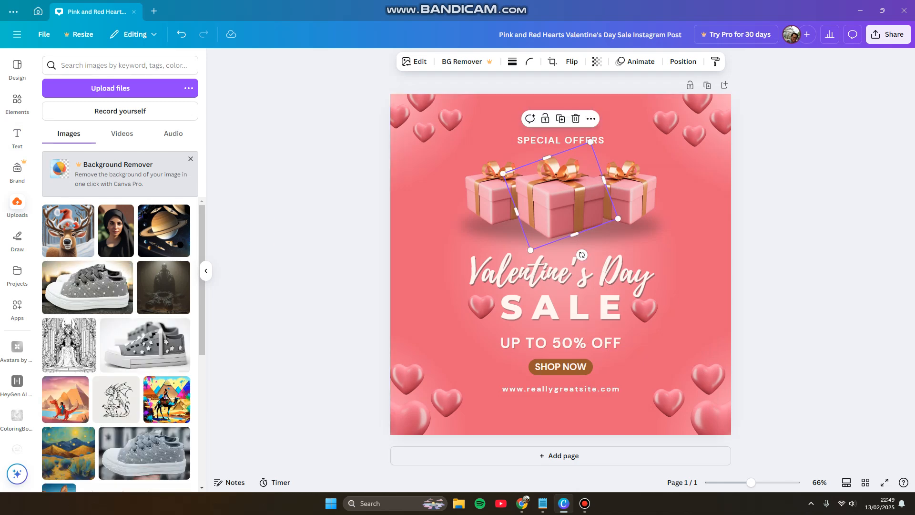
{"action": "left_click_drag", "start_coordinate": [90, 288], "coordinate": [560, 196]}
{"action": "left_click_drag", "start_coordinate": [567, 233], "coordinate": [390, 247]}
{"action": "left_click", "coordinate": [567, 203]}
{"action": "left_click_drag", "start_coordinate": [441, 263], "coordinate": [477, 277]}
{"action": "left_click_drag", "start_coordinate": [425, 245], "coordinate": [562, 210]}
{"action": "left_click_drag", "start_coordinate": [462, 183], "coordinate": [495, 195]}
{"action": "key", "text": "Delete"}
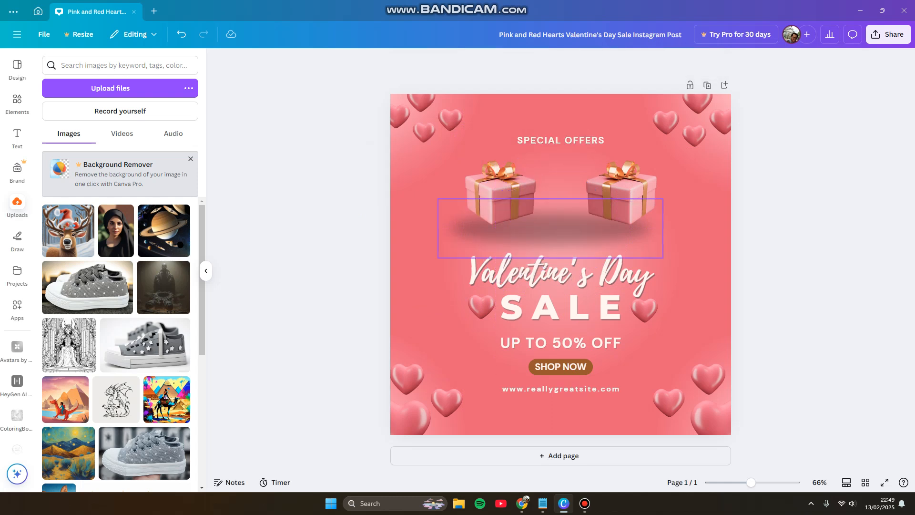
{"action": "key", "text": "ctrl+z"}
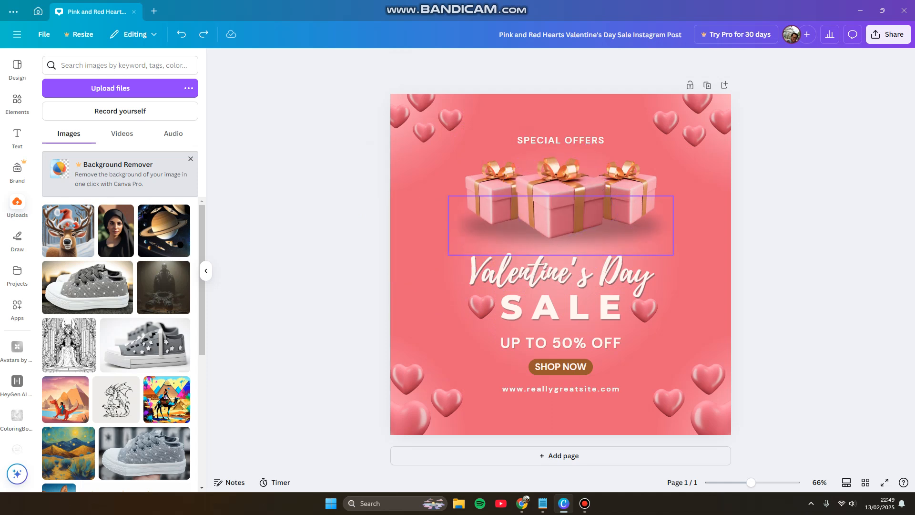
Step: Position the star-decorated sneaker photo from the uploads over the gift boxes, and delete it from the page
{"action": "left_click_drag", "start_coordinate": [561, 264], "coordinate": [552, 206]}
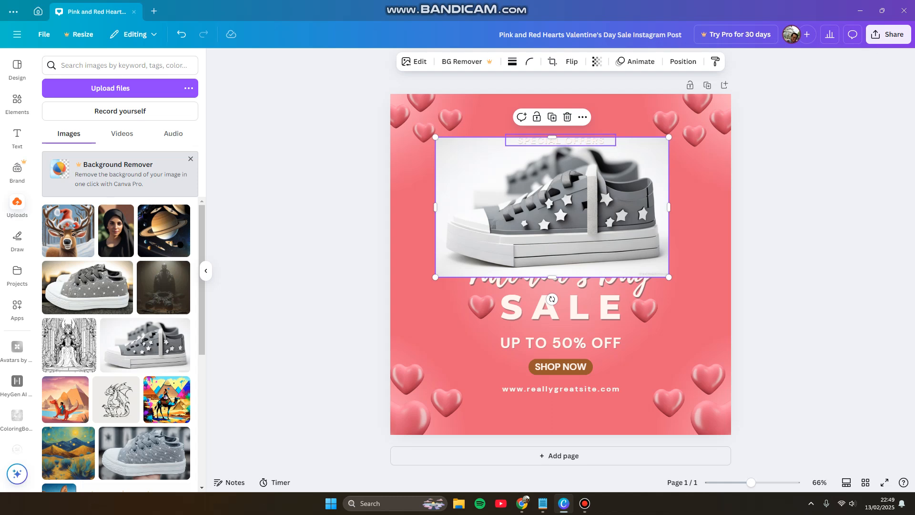
{"action": "left_click", "coordinate": [567, 117]}
Step: Show the element timing of the middle gift box
{"action": "right_click", "coordinate": [568, 173]}
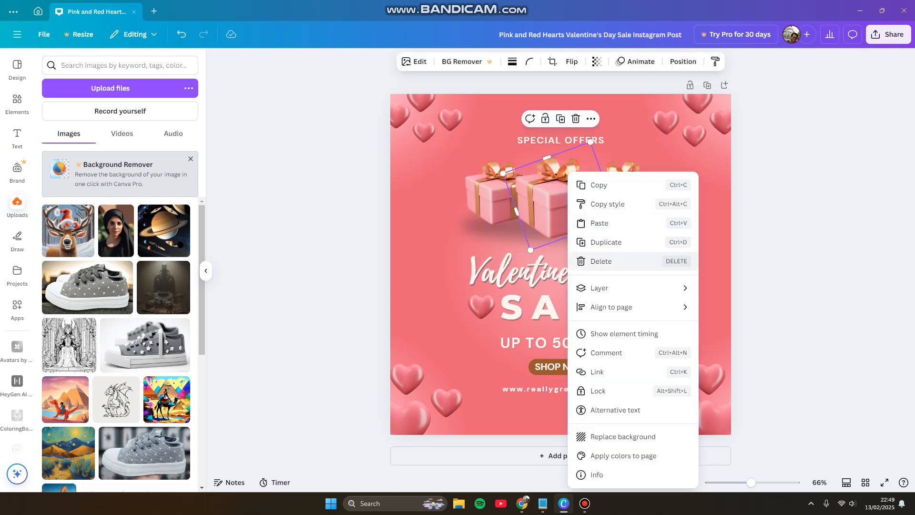
{"action": "mouse_move", "coordinate": [619, 307]}
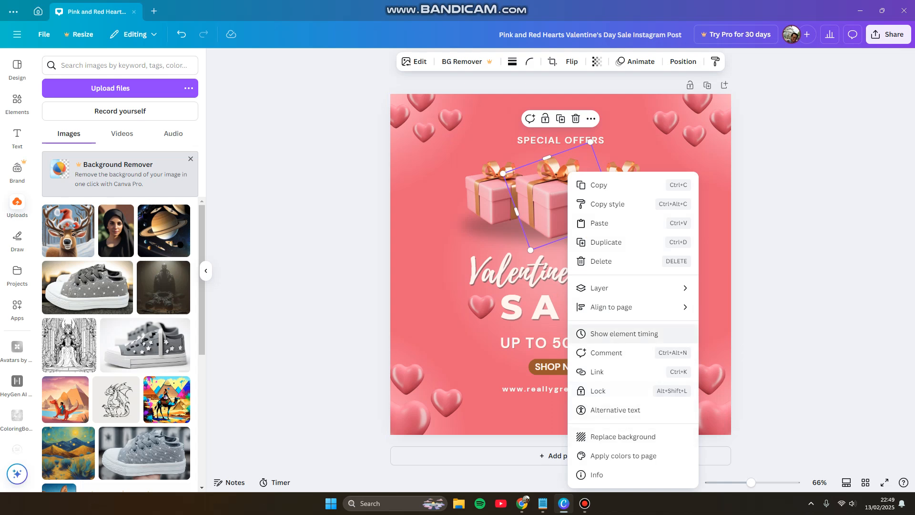
{"action": "left_click", "coordinate": [623, 334]}
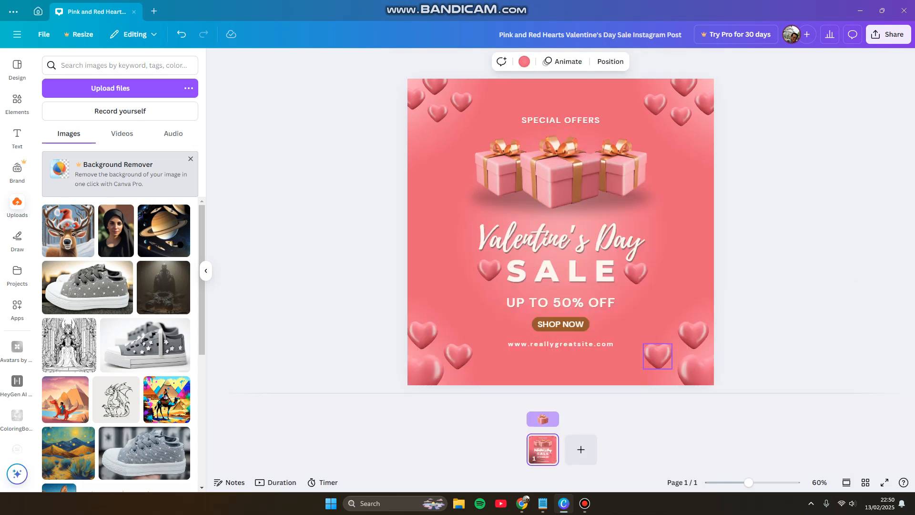
Step: Undo the deletion of the star-decorated sneaker photo
{"action": "key", "text": "ctrl+z"}
{"action": "key", "text": "ctrl+z"}
{"action": "key", "text": "ctrl+z"}
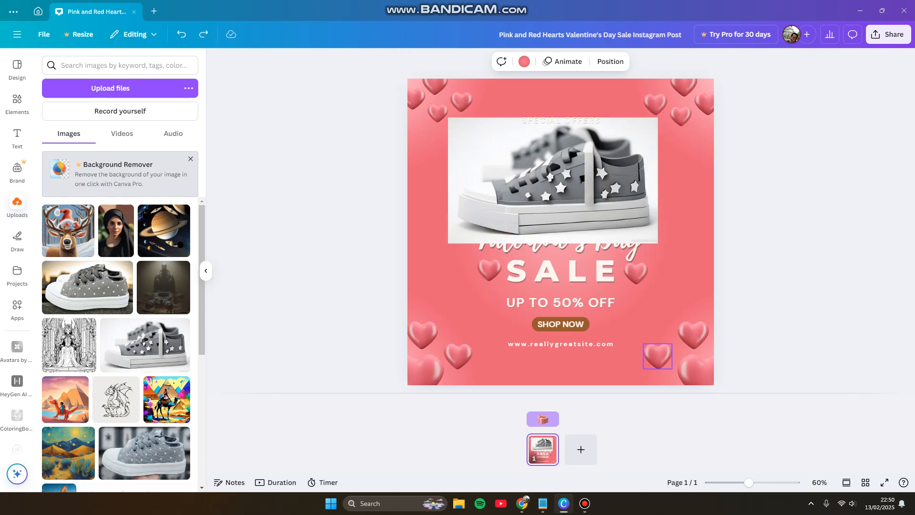